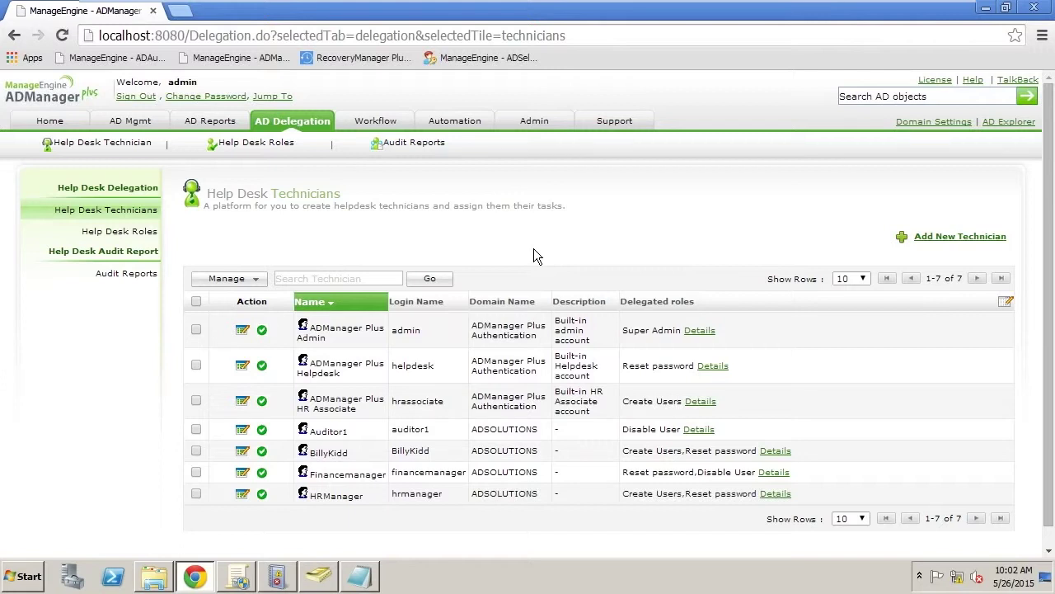
Create a new help desk role and name it "Basic User Modification Role".
click(143, 233)
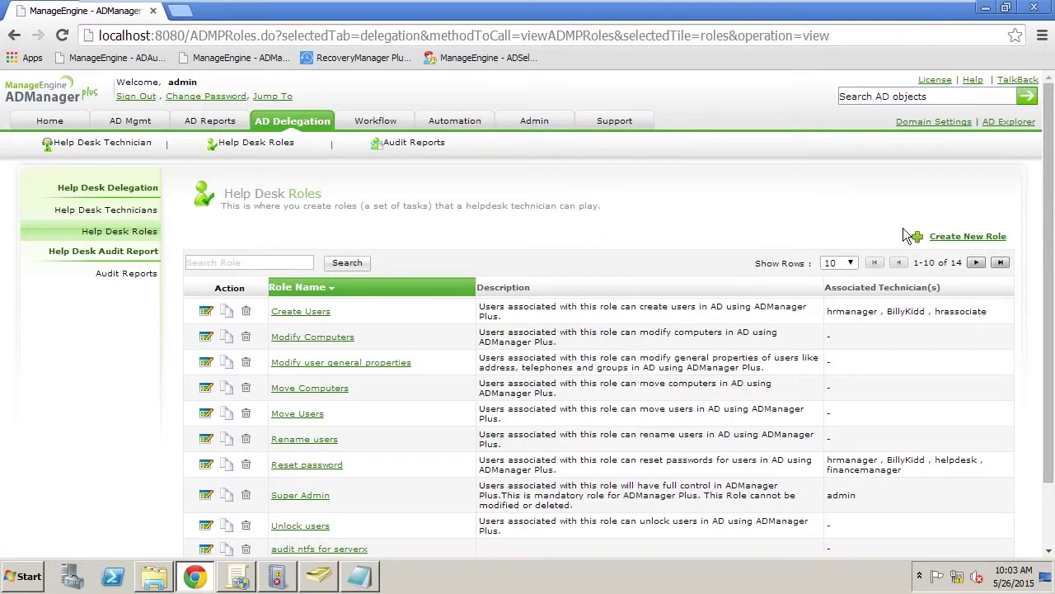
click(957, 237)
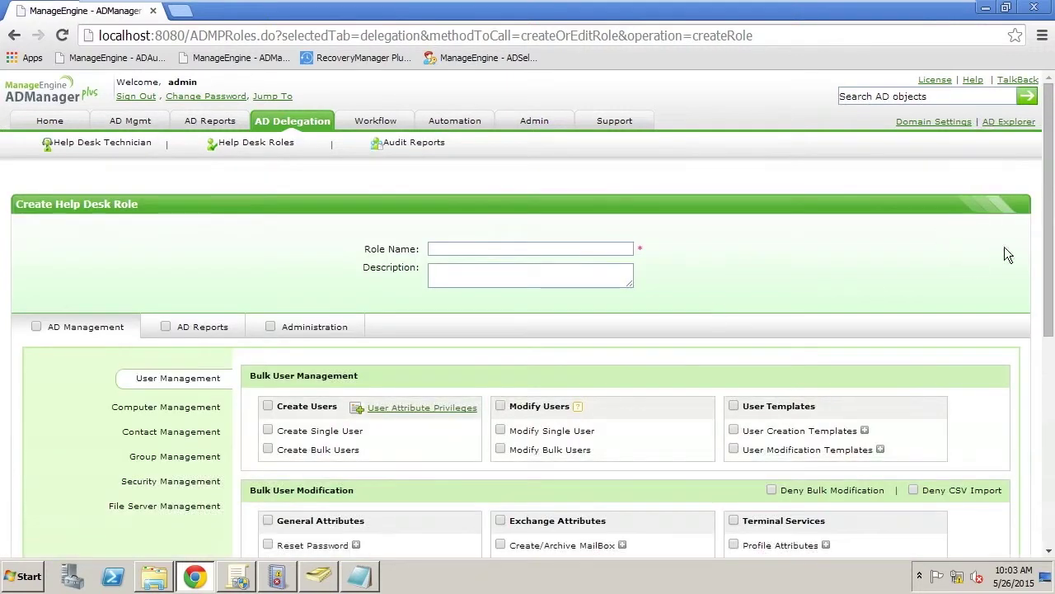
drag(1048, 232, 1049, 324)
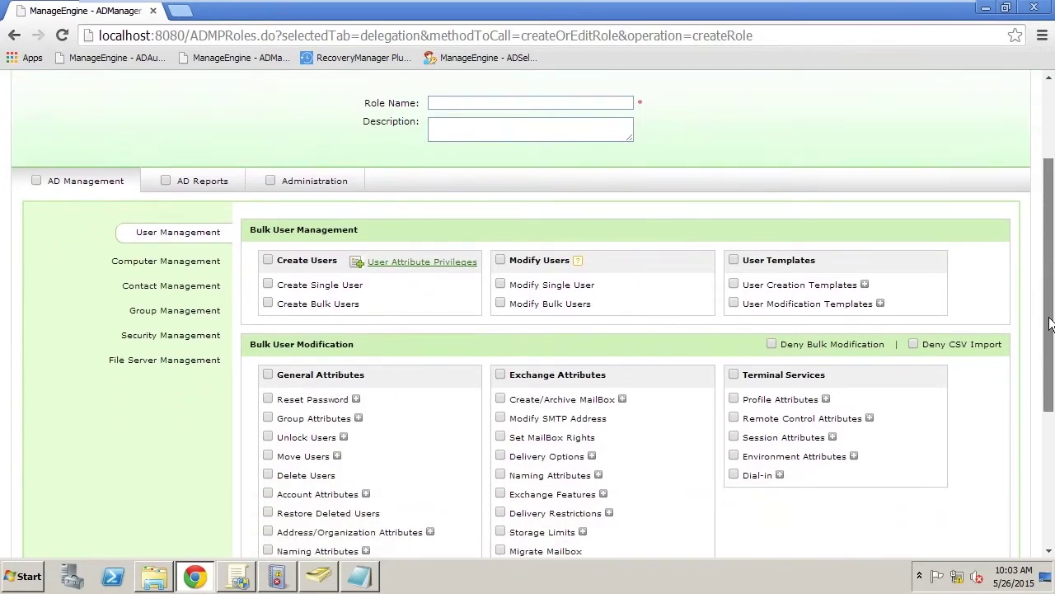
click(472, 102)
text(Basic User )
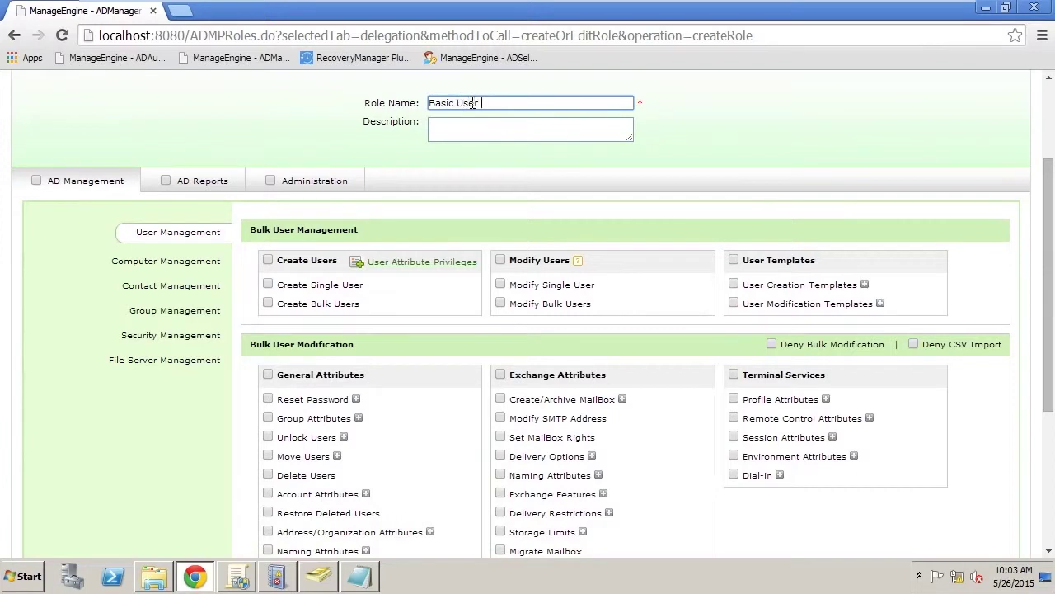
text(Modification Role)
Grant the role the Reset Password and Unlock Users permissions, inspect the Account Attributes properties, and save the role.
click(268, 399)
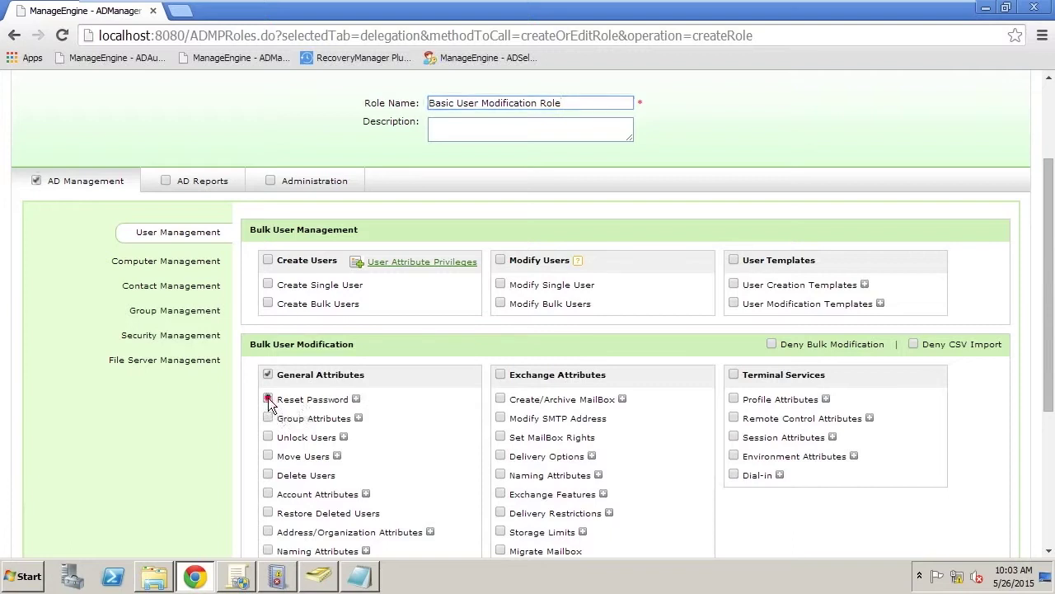
click(268, 437)
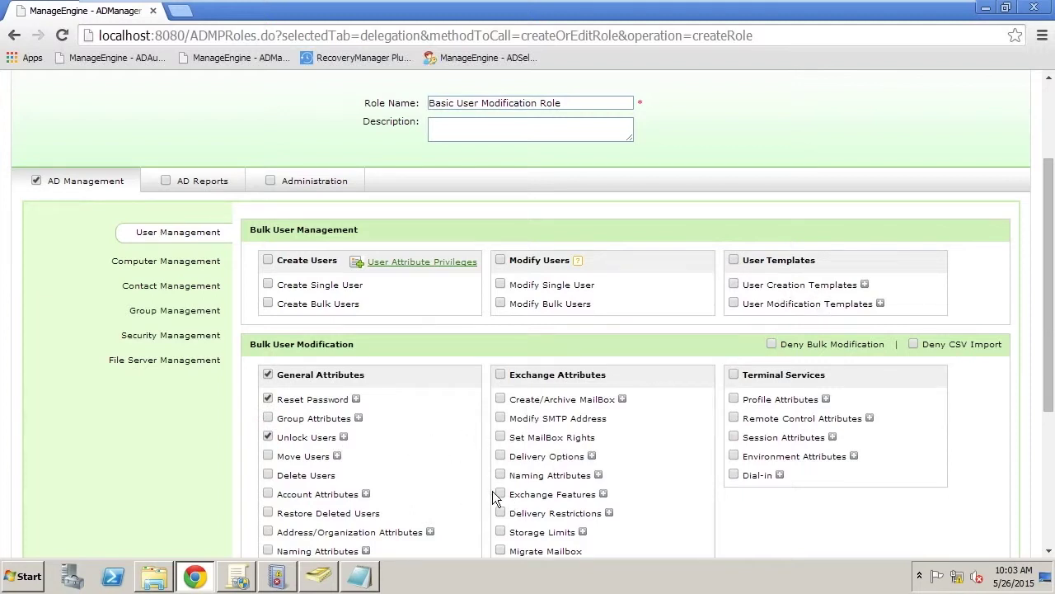
click(366, 494)
scroll(567, 456, down, 1)
scroll(565, 449, down, 1)
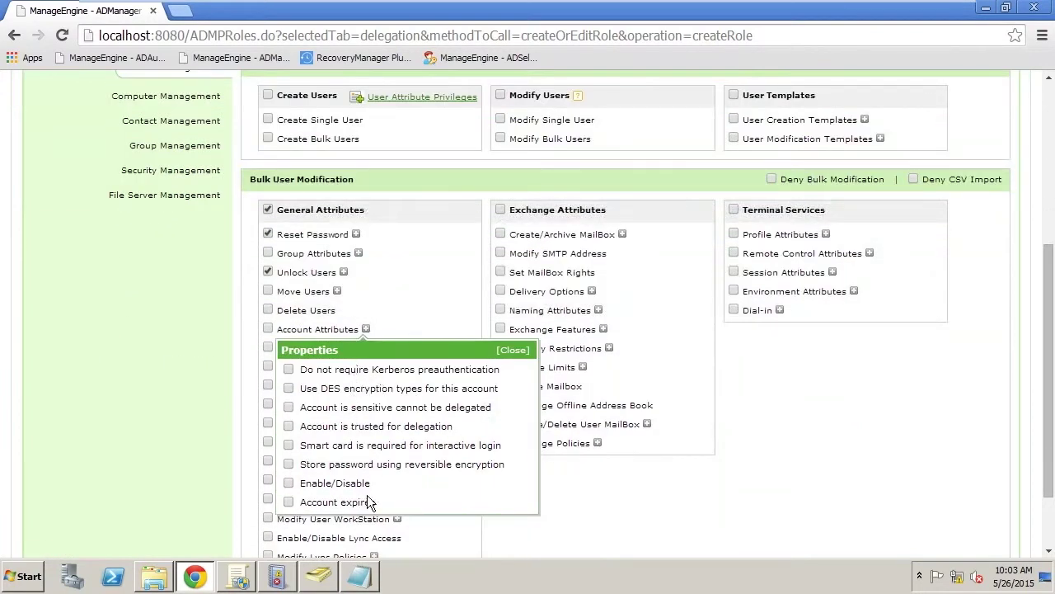
click(512, 350)
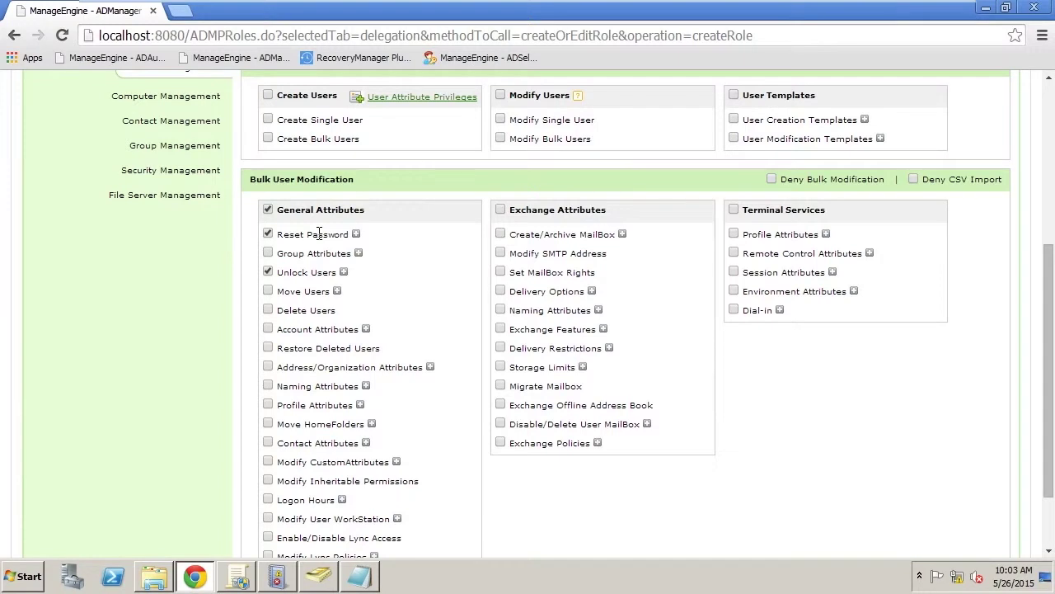
drag(1050, 301, 1053, 365)
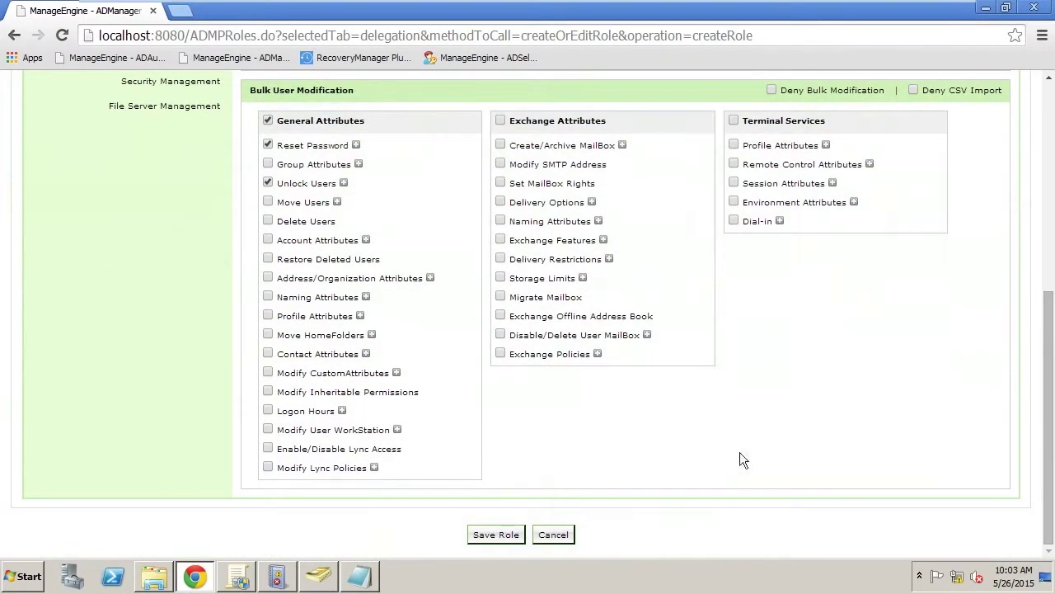
click(503, 535)
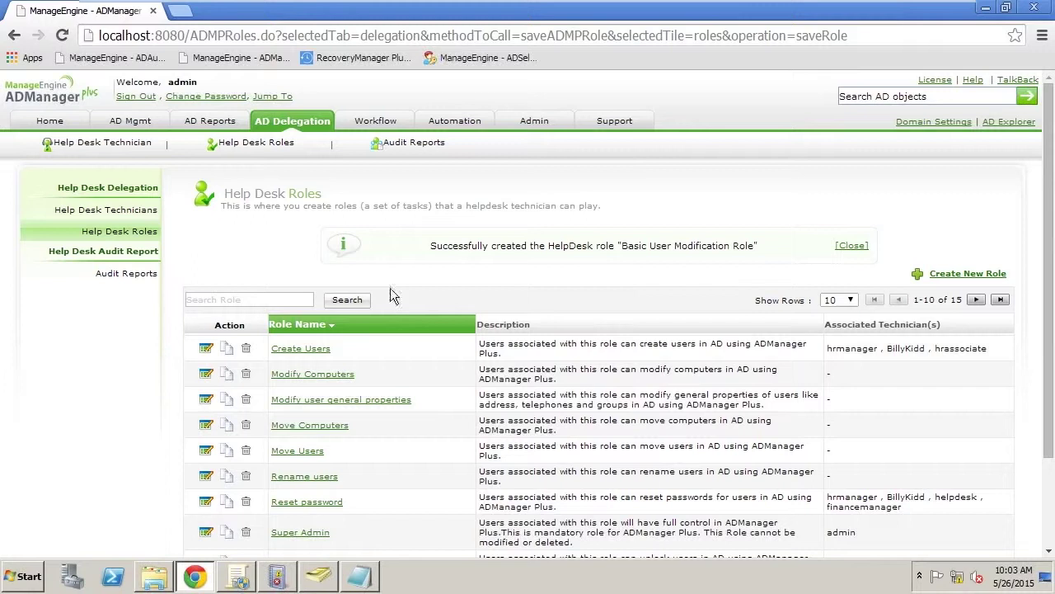
Open the help desk technicians list and check the Finance OU's users in Active Directory Users and Computers, returning to ADManager Plus.
click(132, 212)
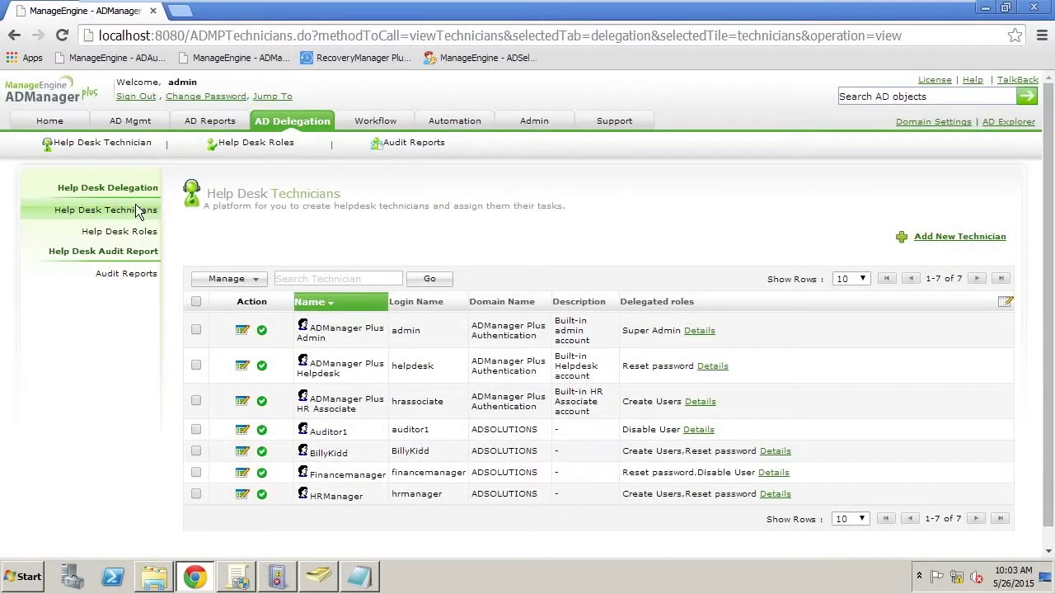
click(320, 577)
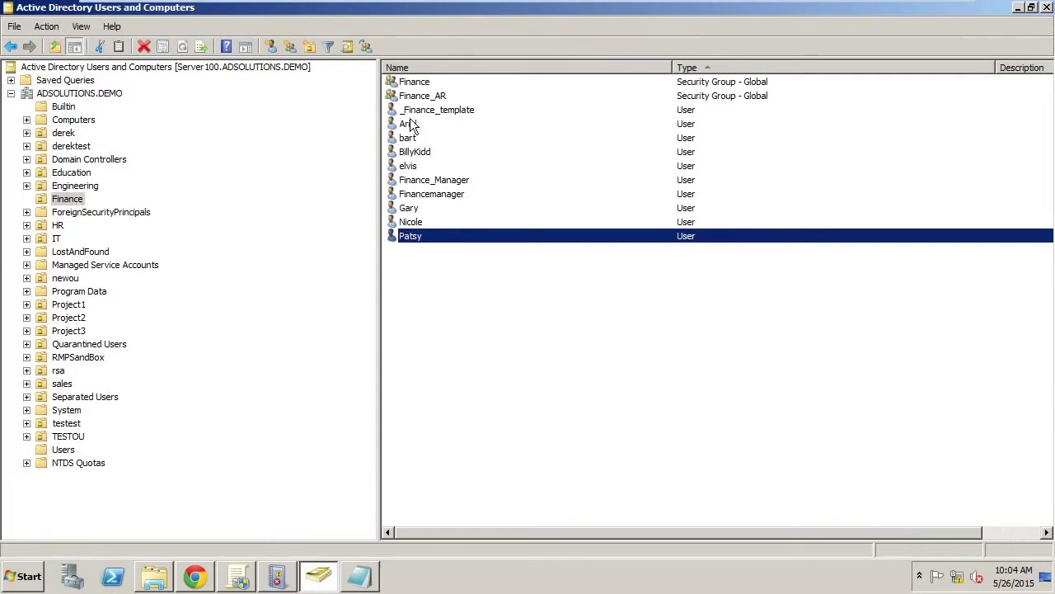
click(195, 577)
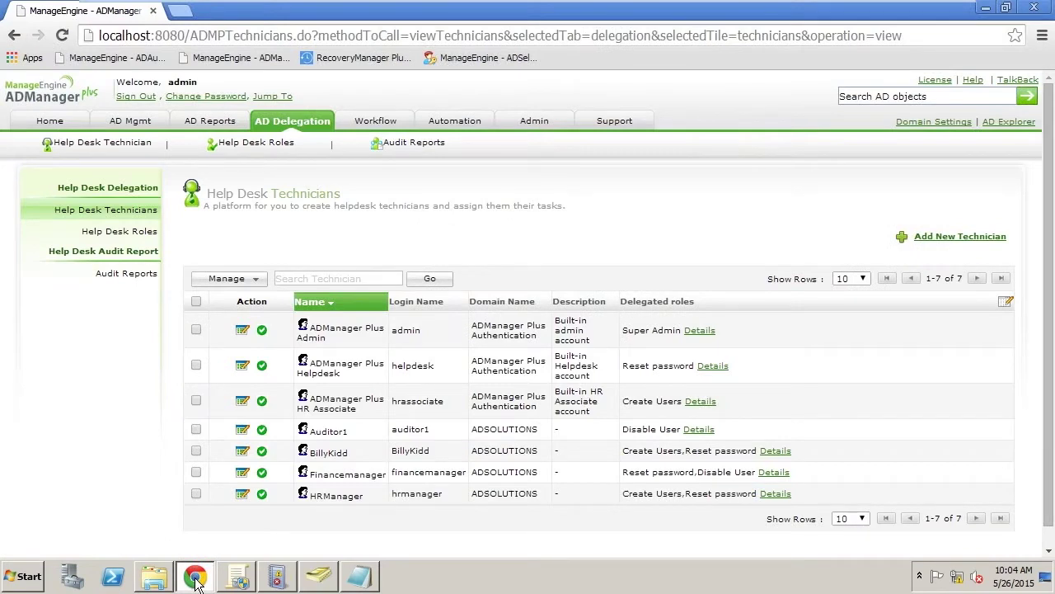
Start adding a new help desk technician and select the AD user found by searching the technician's first name.
click(946, 238)
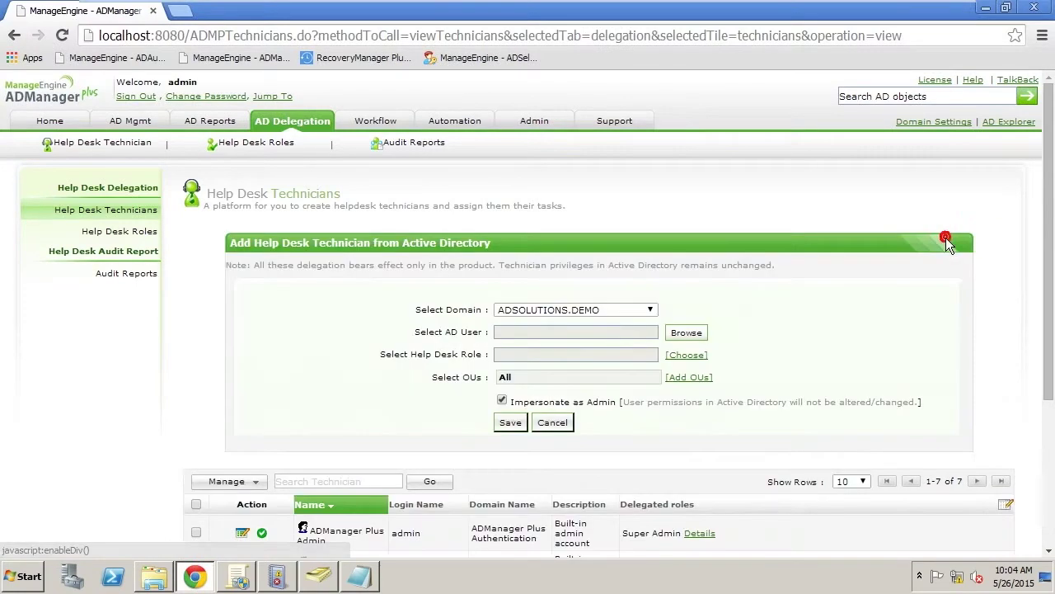
click(686, 334)
click(388, 176)
text(pat)
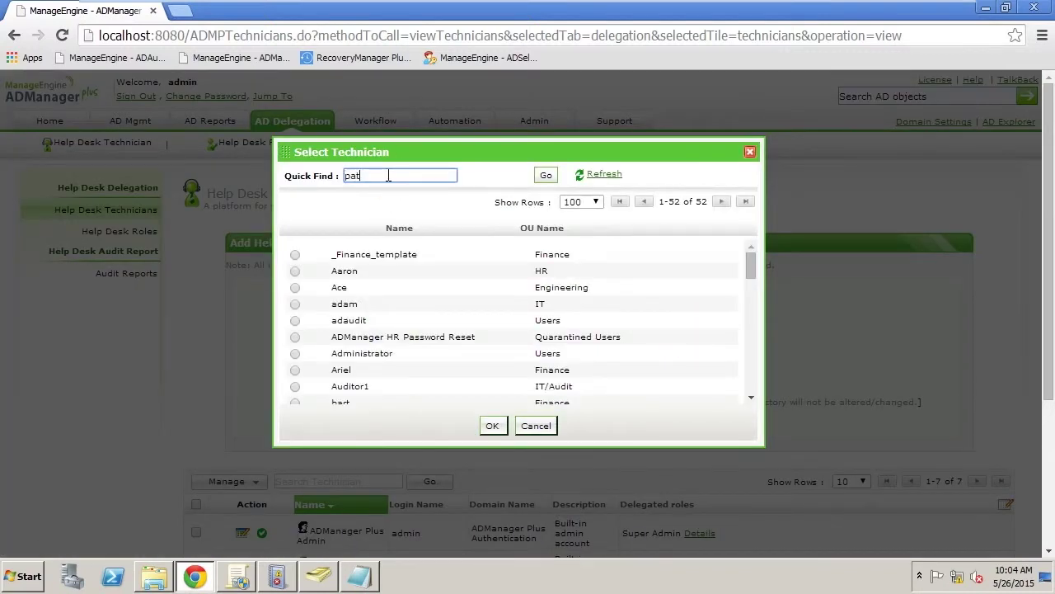
key(Return)
click(296, 259)
click(495, 425)
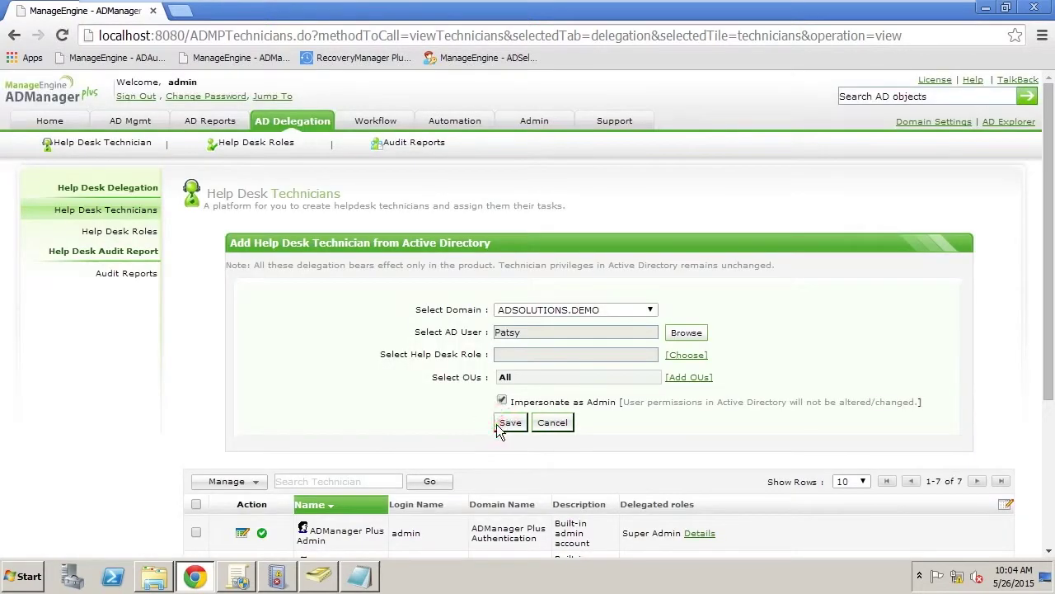
Assign the Basic User Modification Role to the new technician.
click(691, 361)
drag(719, 413, 729, 528)
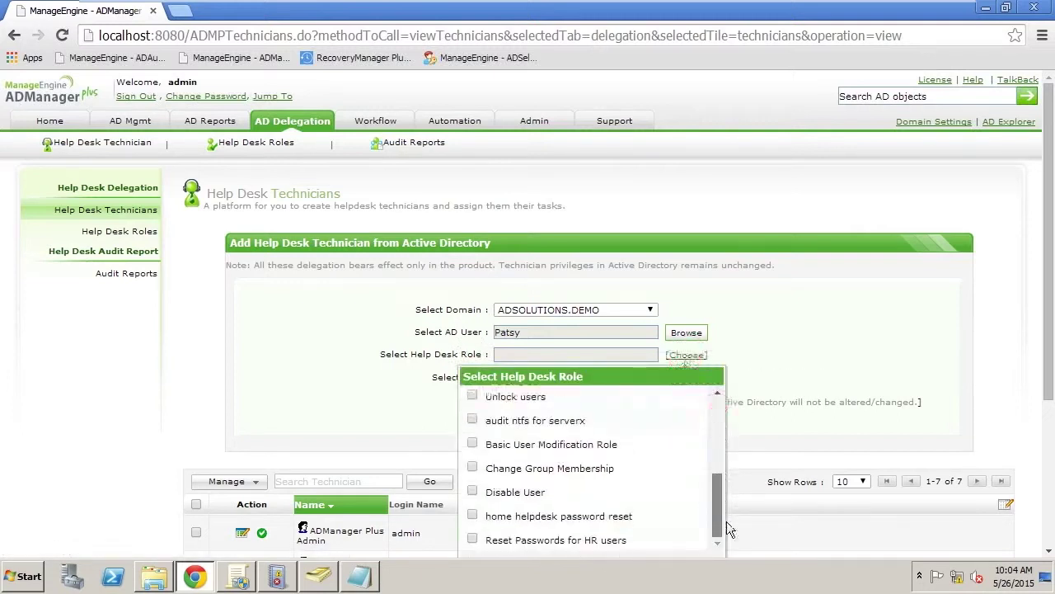
click(473, 445)
drag(1049, 301, 1047, 371)
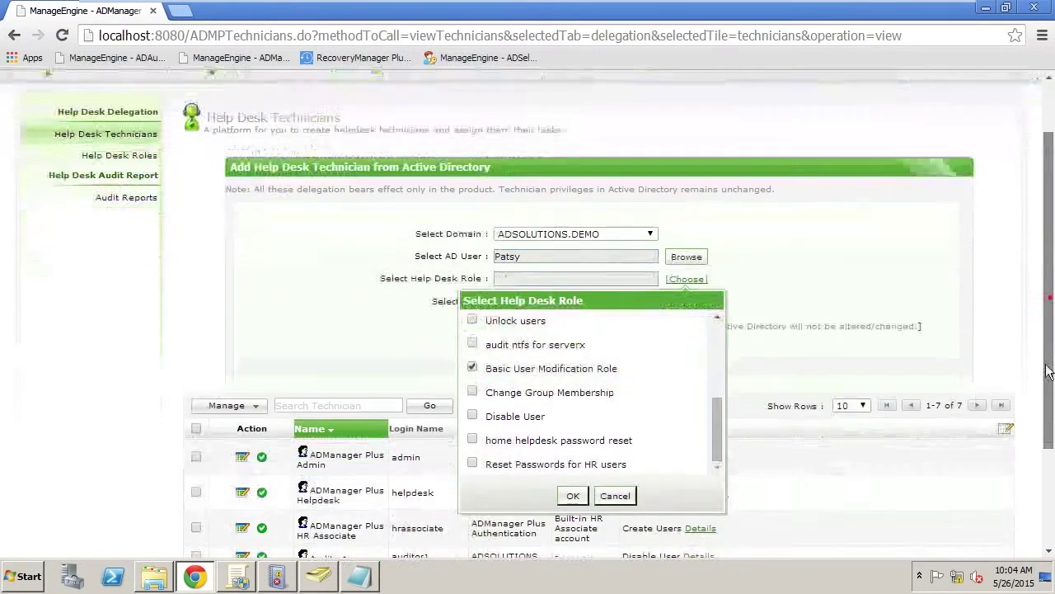
click(573, 461)
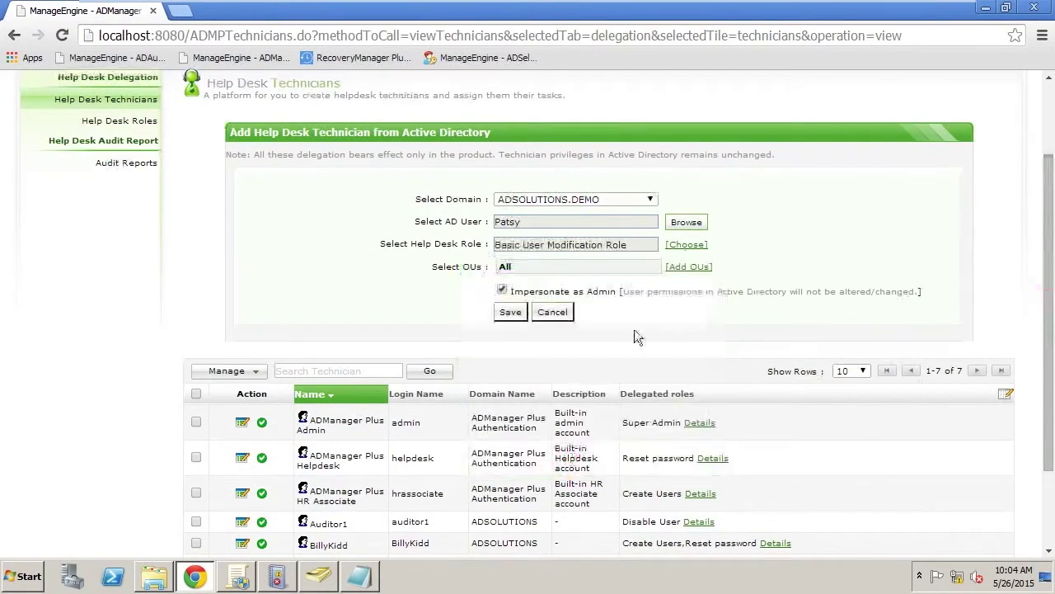
Restrict the technician's delegation to the Finance OU and save the technician.
click(689, 266)
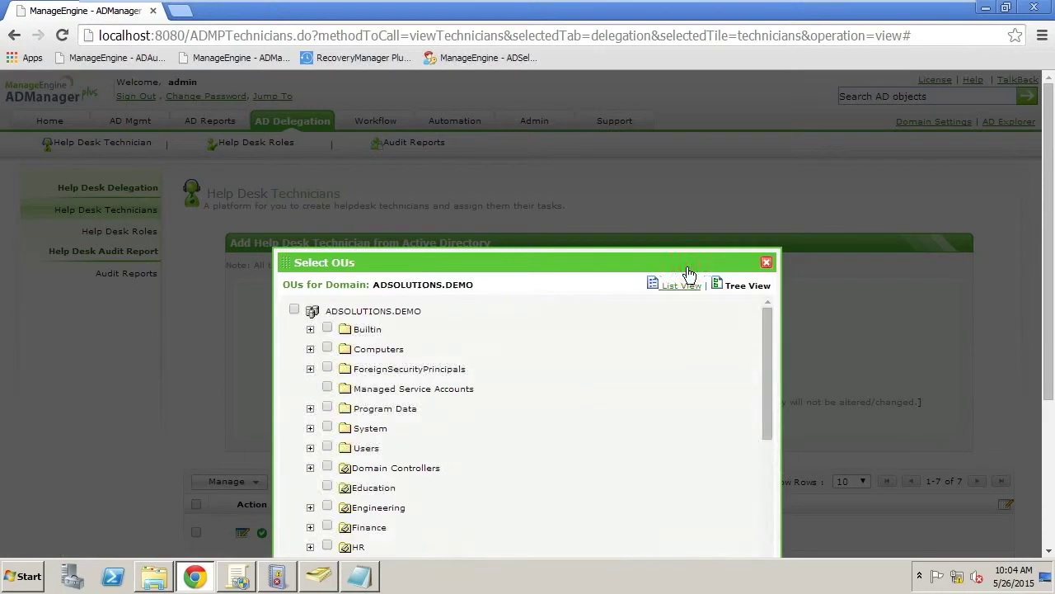
click(327, 527)
drag(1048, 268, 1049, 402)
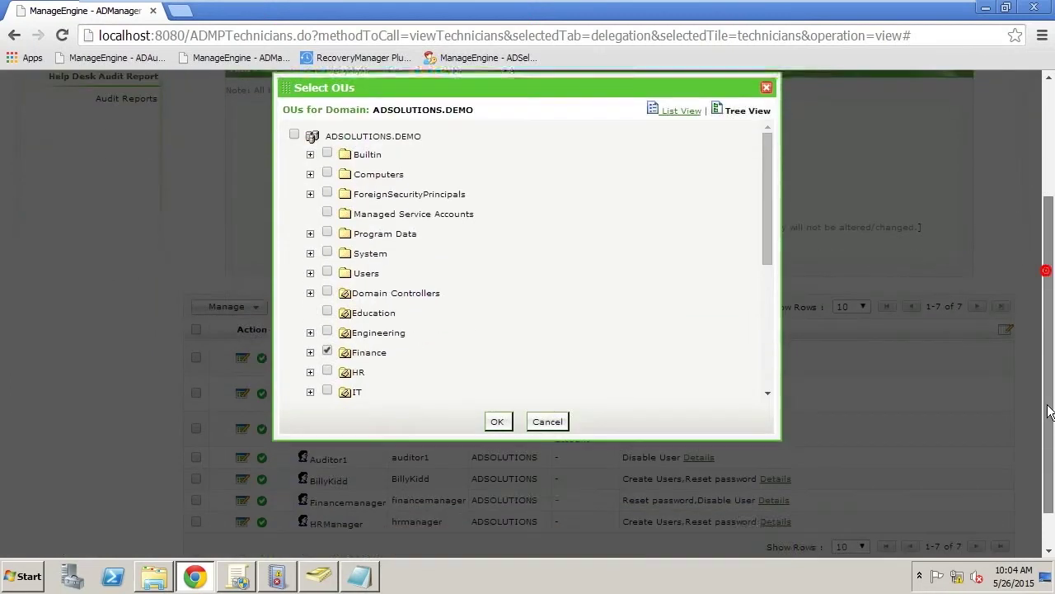
click(496, 387)
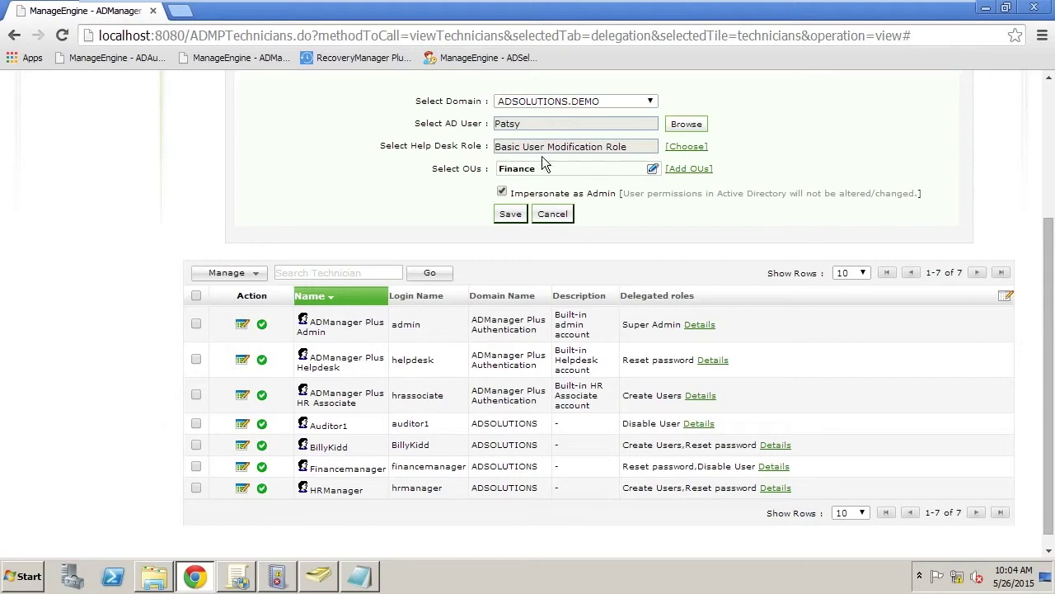
click(510, 213)
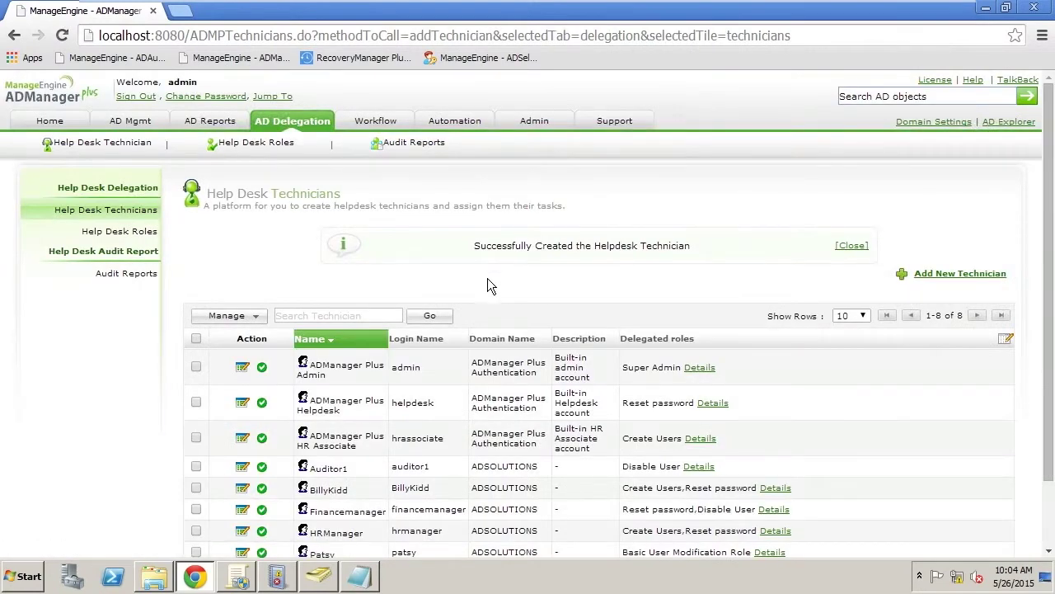
Switch to the Windows 7 RTM virtual machine and dismiss its security options screen.
mouse_move(381, 7)
click(338, 13)
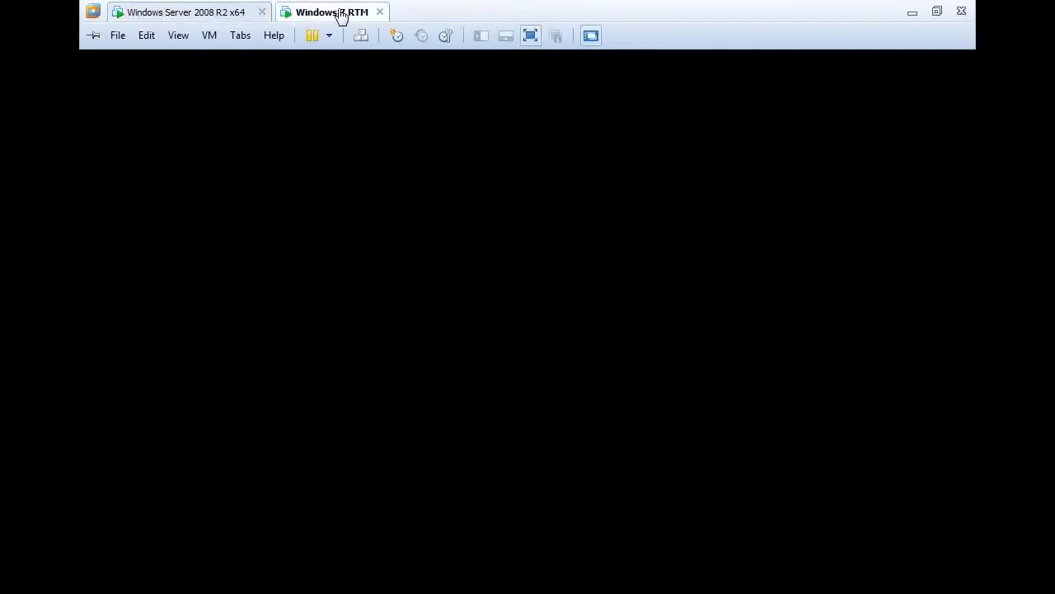
click(461, 198)
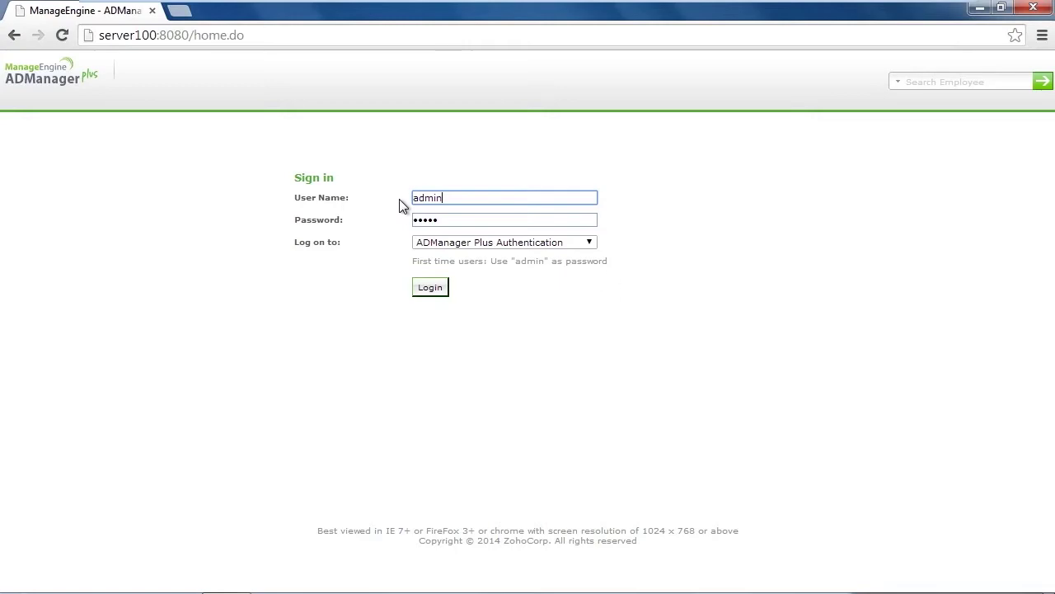
click(451, 196)
key(ctrl+alt+Delete)
mouse_move(286, 4)
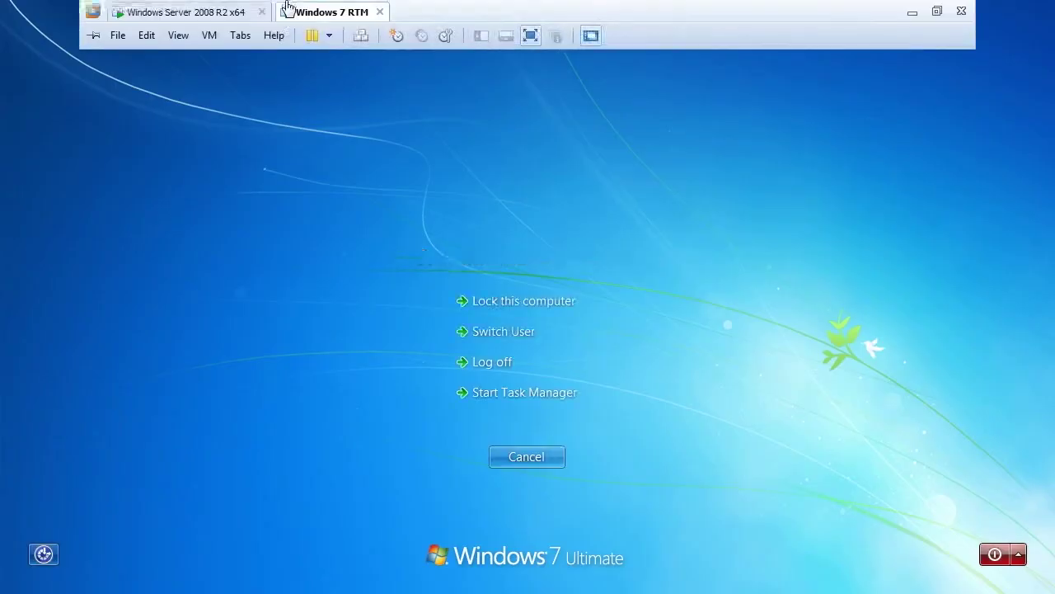
click(530, 459)
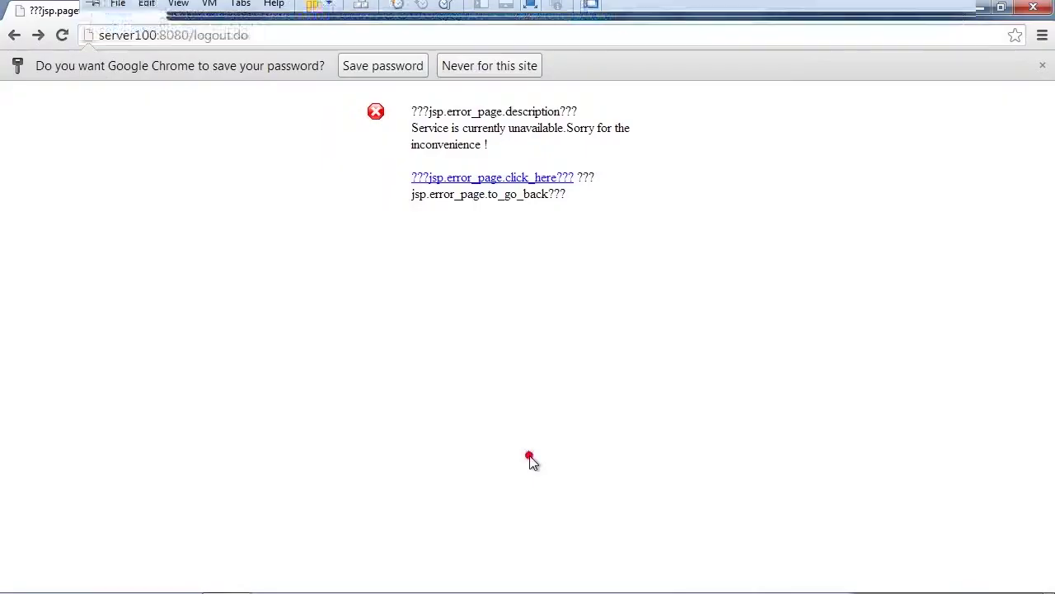
Load the ADManager Plus sign-in page at server100:8080 in the browser.
click(193, 39)
click(259, 31)
key(BackSpace)
key(BackSpace)
key(BackSpace)
key(BackSpace)
key(BackSpace)
key(BackSpace)
key(BackSpace)
key(BackSpace)
key(BackSpace)
key(BackSpace)
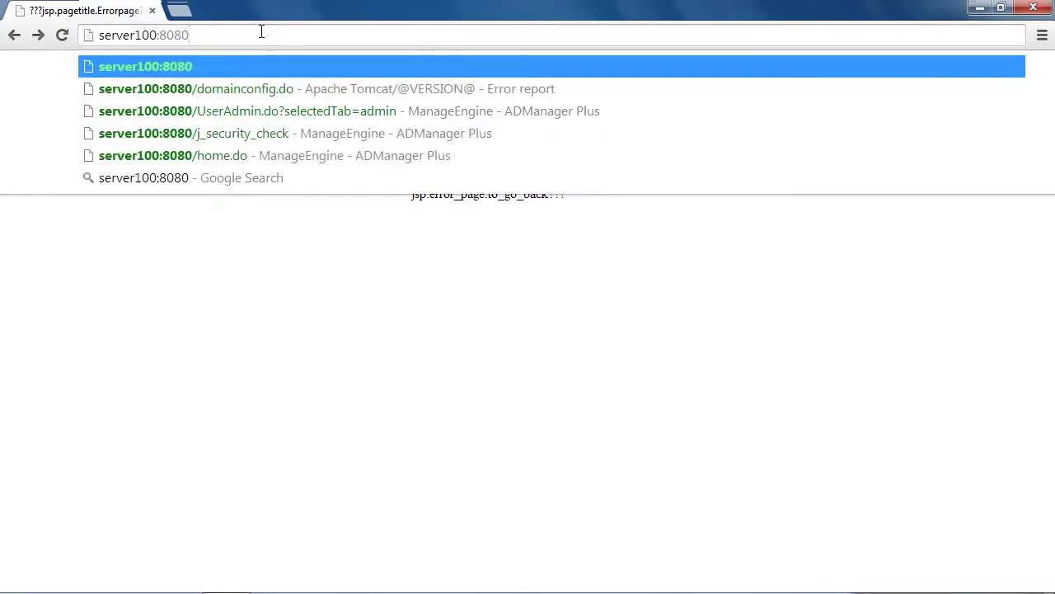
key(Return)
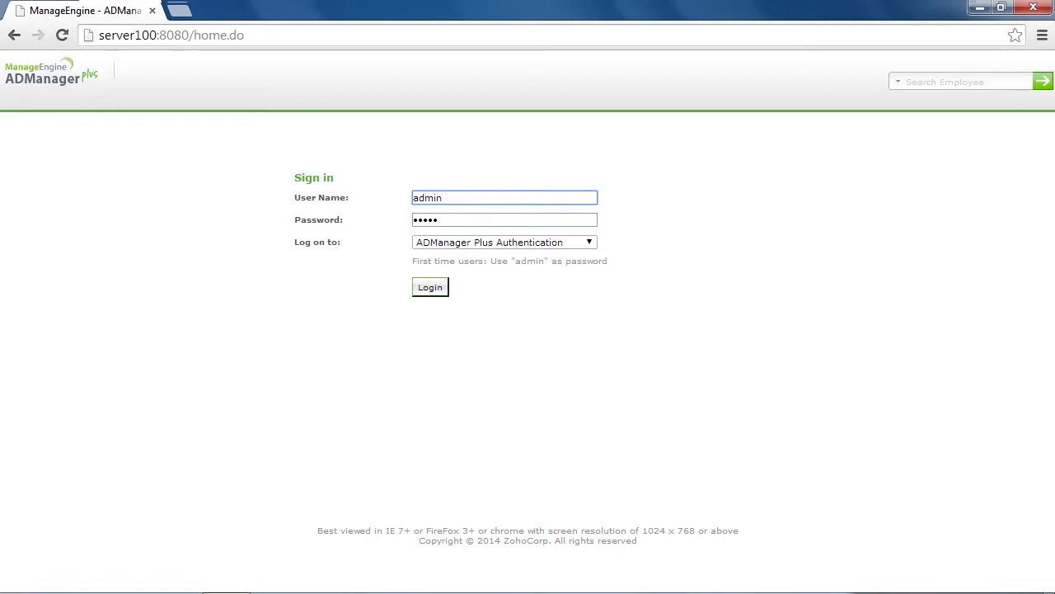
Sign in to the ADSOLUTIONS domain with the new technician's user name and account password.
click(463, 197)
key(BackSpace)
key(BackSpace)
key(BackSpace)
key(BackSpace)
key(BackSpace)
text(patsy)
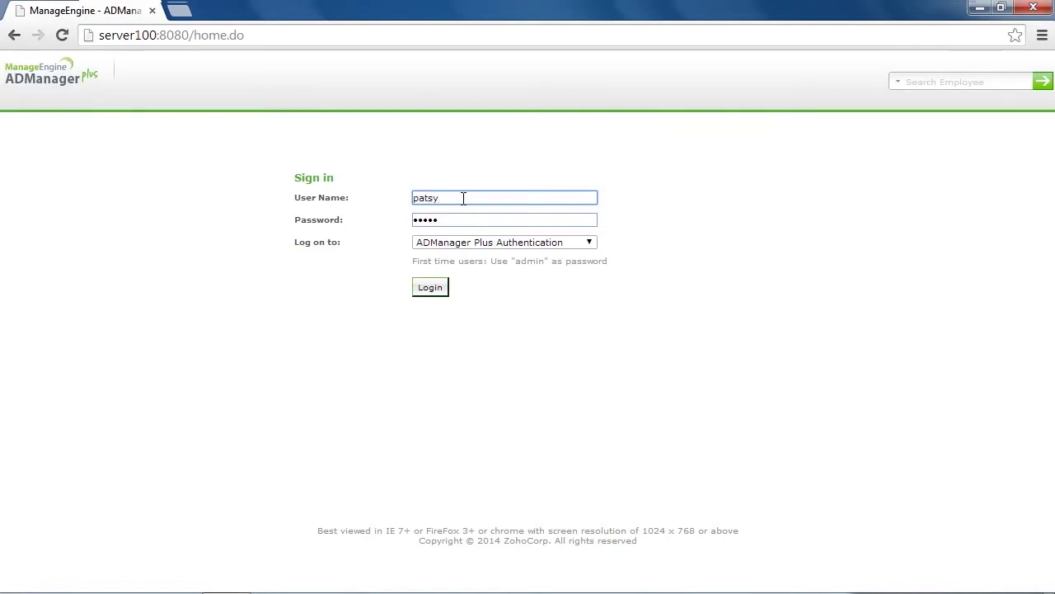
key(Tab)
text(********)
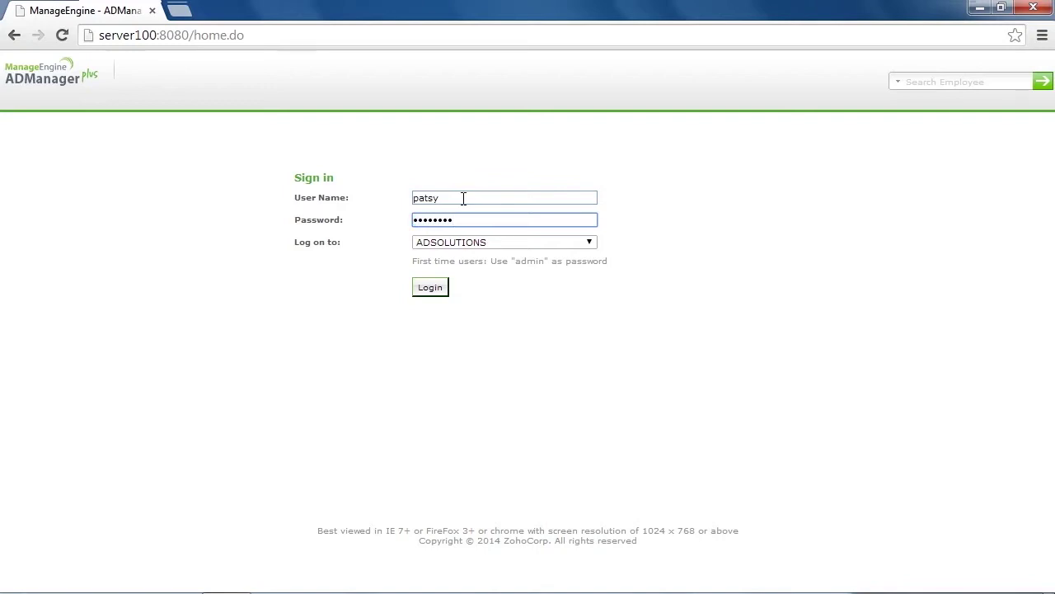
click(429, 288)
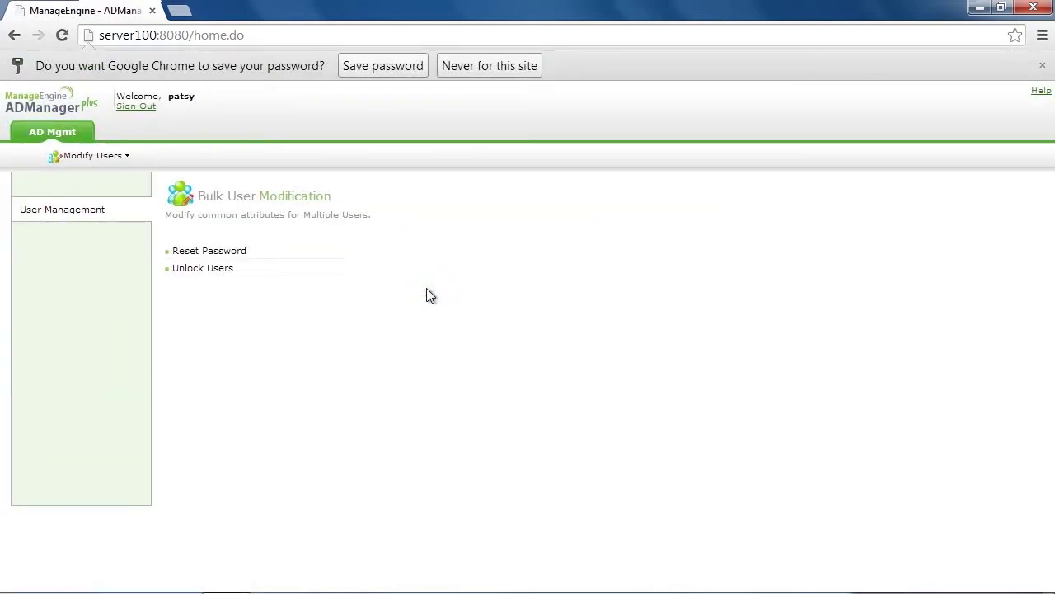
Reset the password of the user listed directly below _Finance_template in ADSOLUTIONS.DEMO, using the Generate Password option.
click(216, 254)
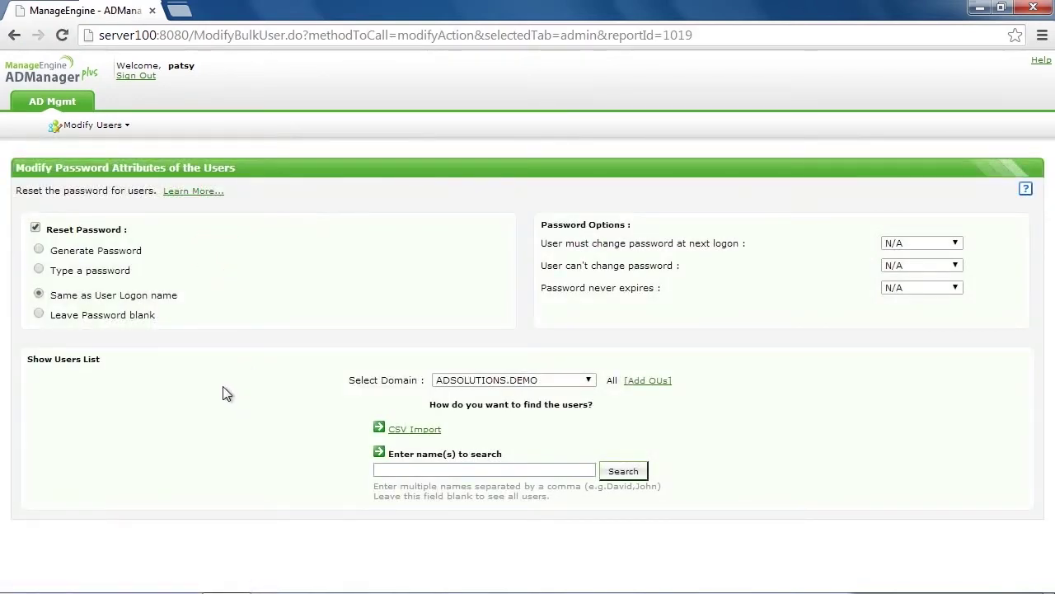
click(38, 252)
click(627, 471)
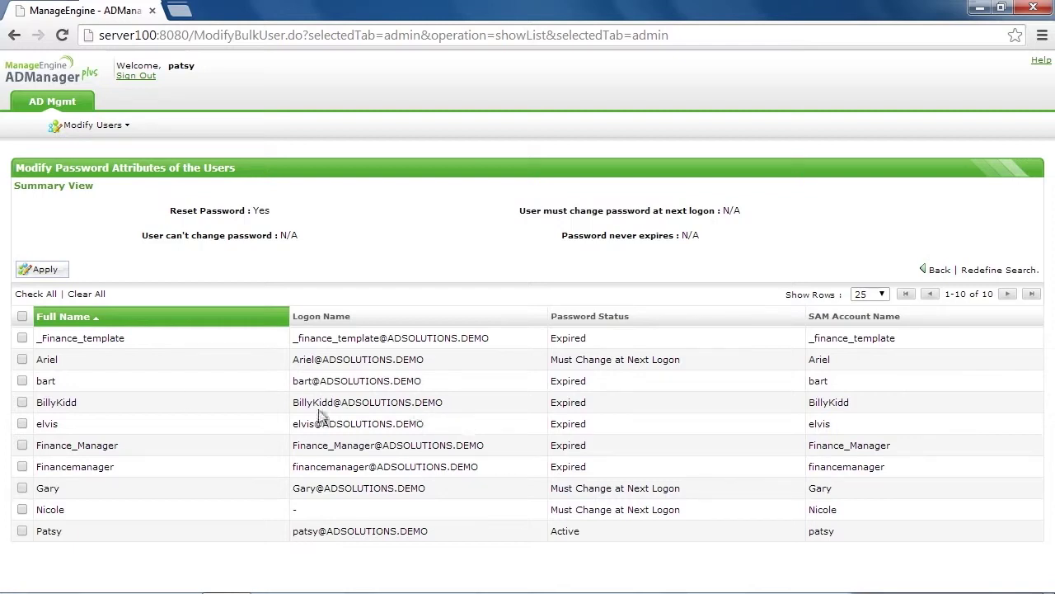
click(22, 360)
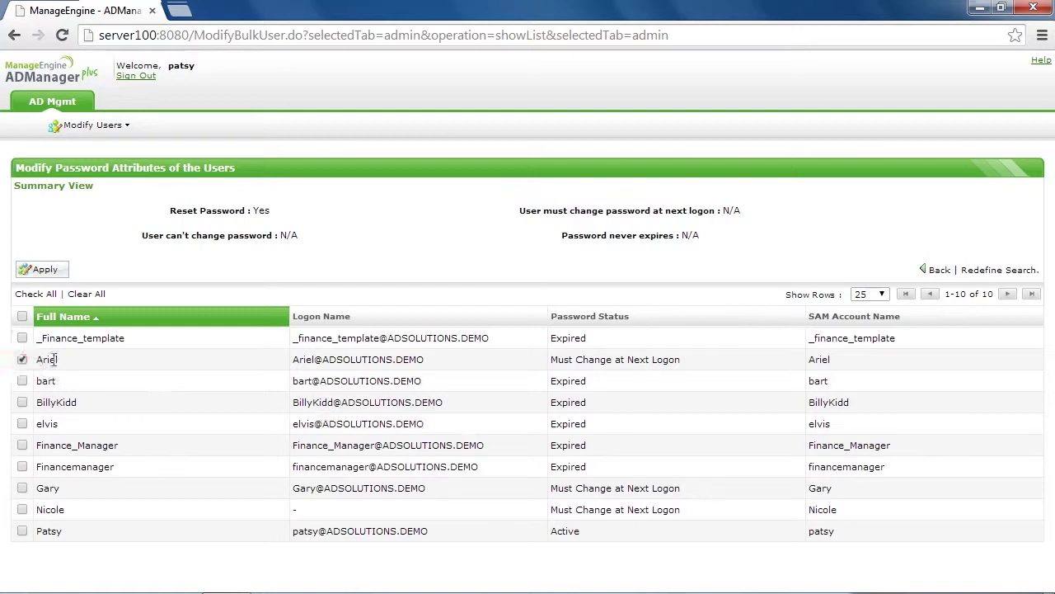
click(50, 272)
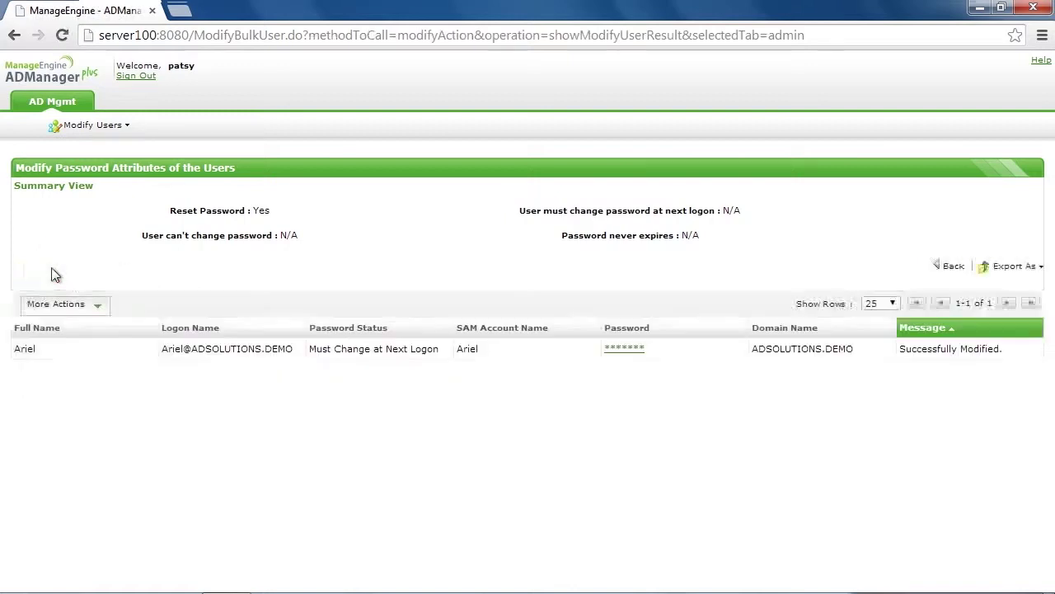
Reveal the user's generated password and export the password reset results as PDF.
click(631, 351)
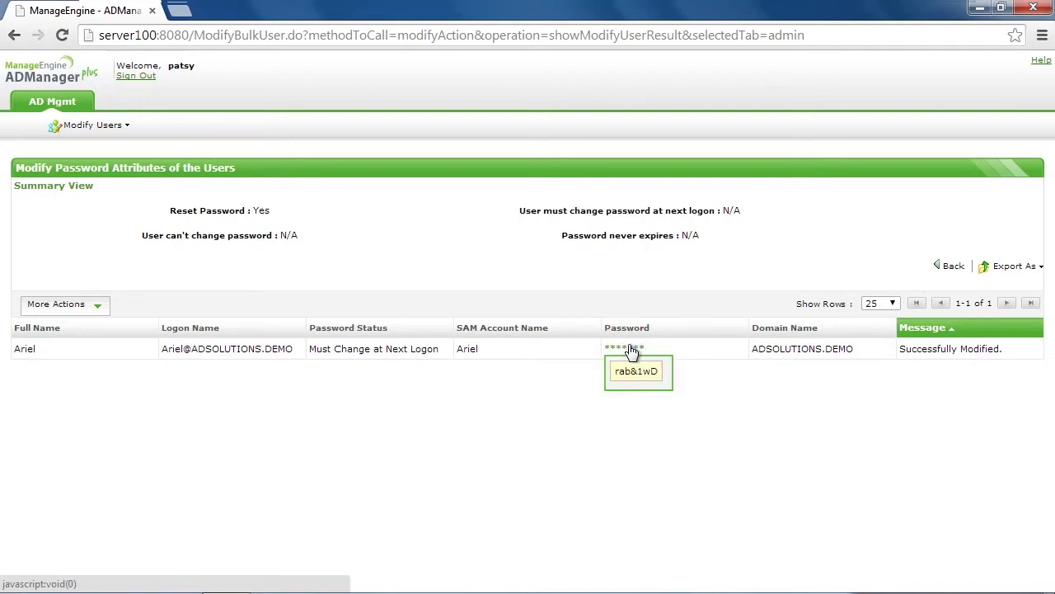
click(554, 397)
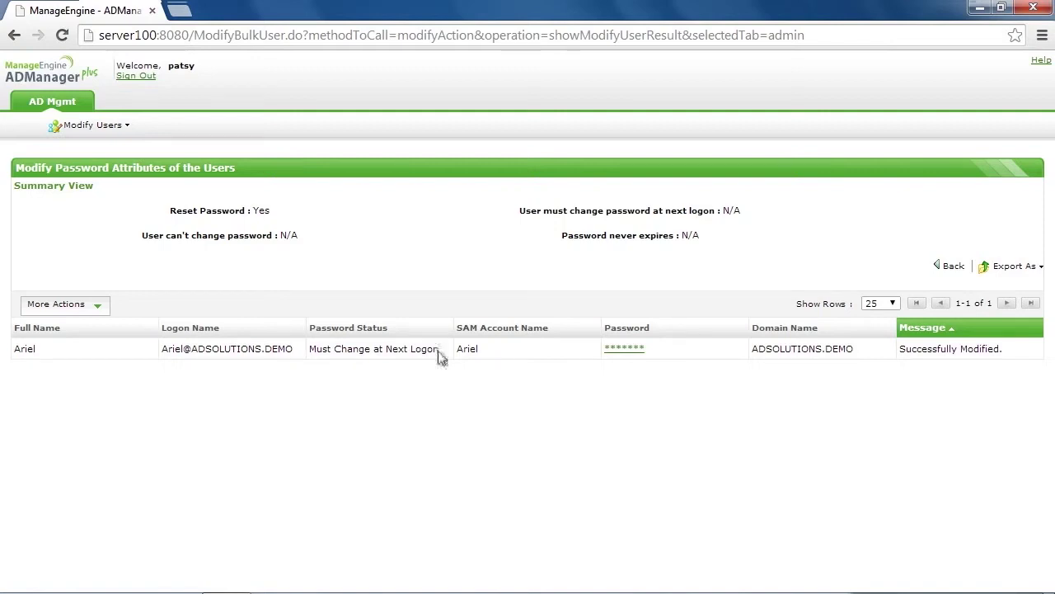
click(1008, 266)
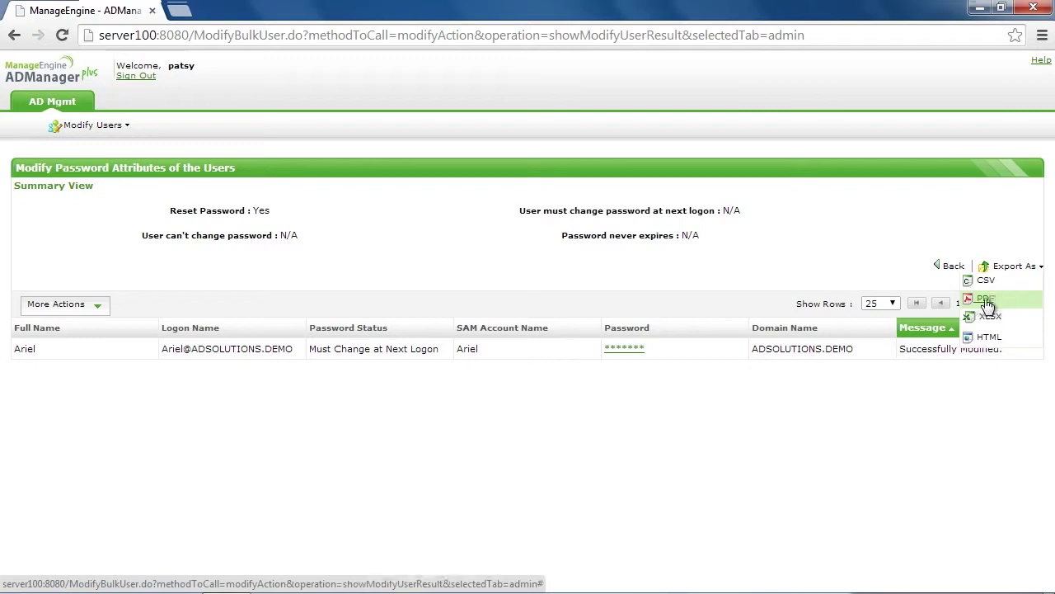
click(993, 303)
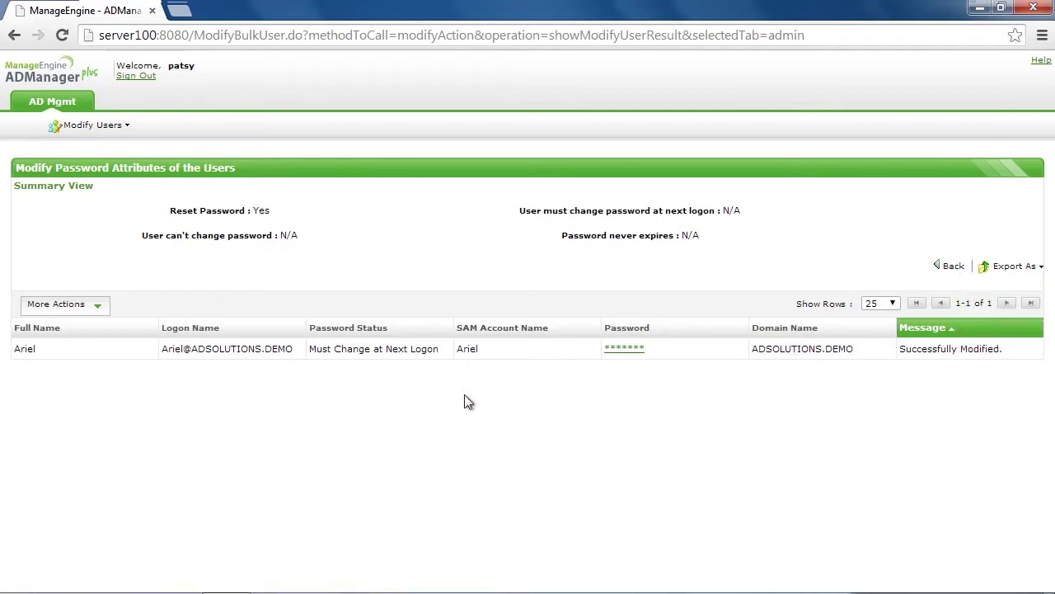